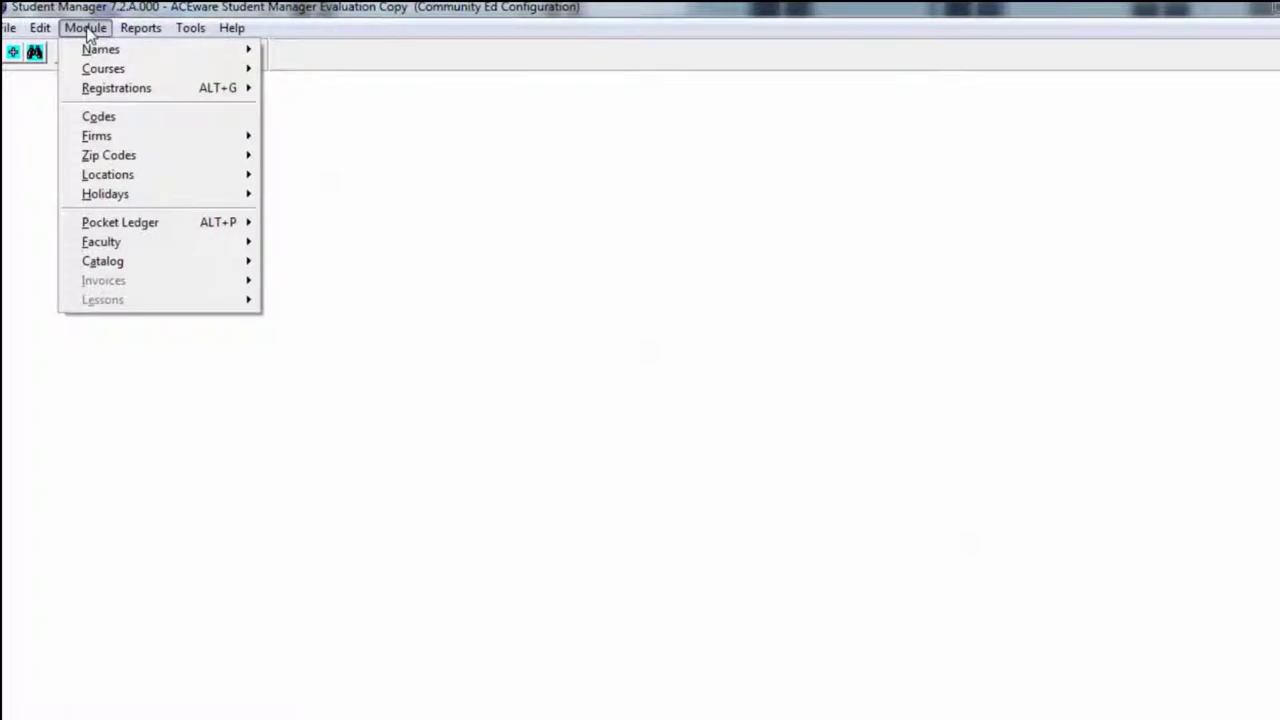
Add a new location with building Aceware and room Meeting, then start another blank entry
mouse_move(119, 174)
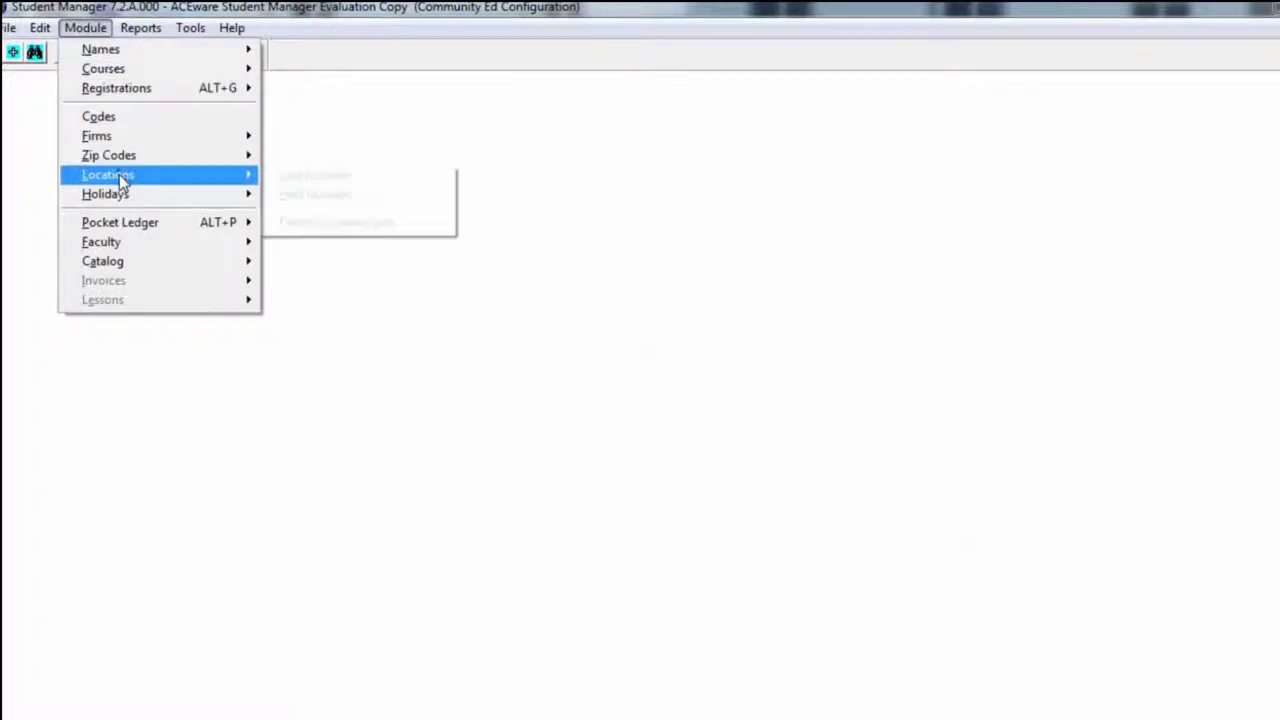
click(299, 174)
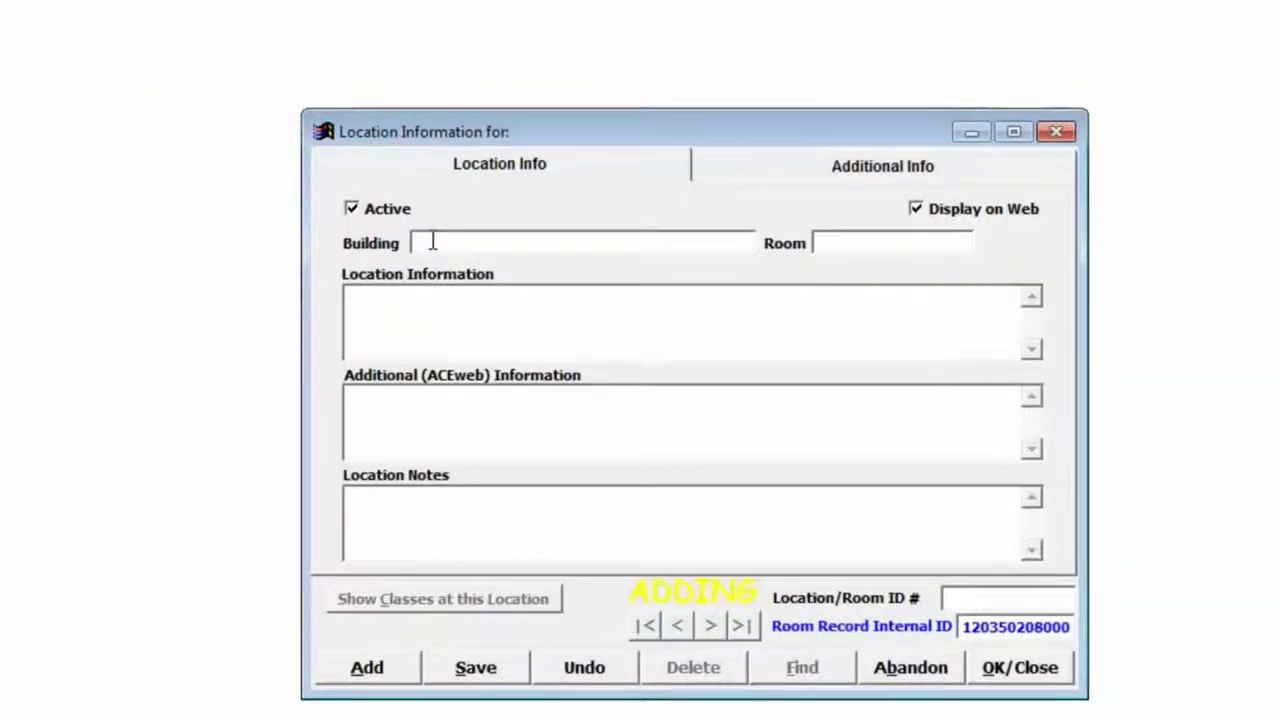
text(Aceware)
text(Meeting)
click(345, 672)
Add room A in building Aceware and begin another location
text(Aceware)
key(Tab)
text(A)
click(366, 679)
Enter building Aceware with room B and save that location
text(Aceware)
key(Tab)
text(B)
click(468, 684)
Save a new location for room C in building Aceware, then close the Location Information window
click(376, 686)
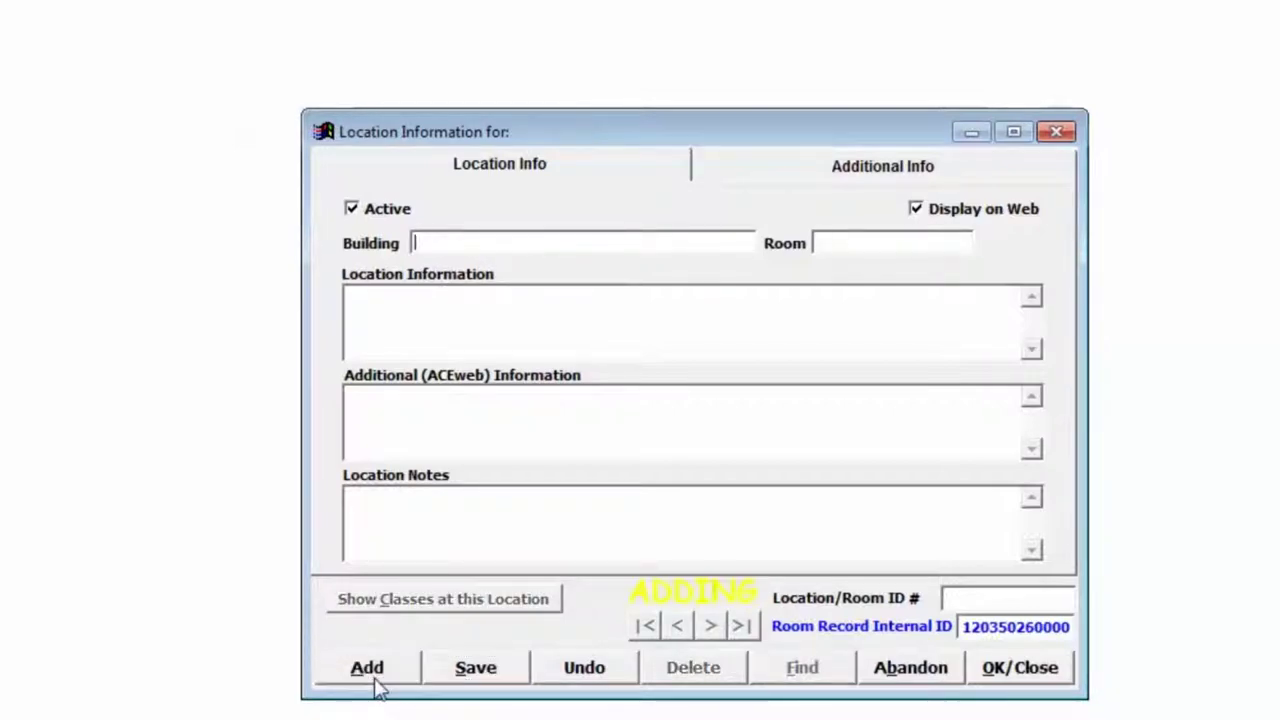
text(A)
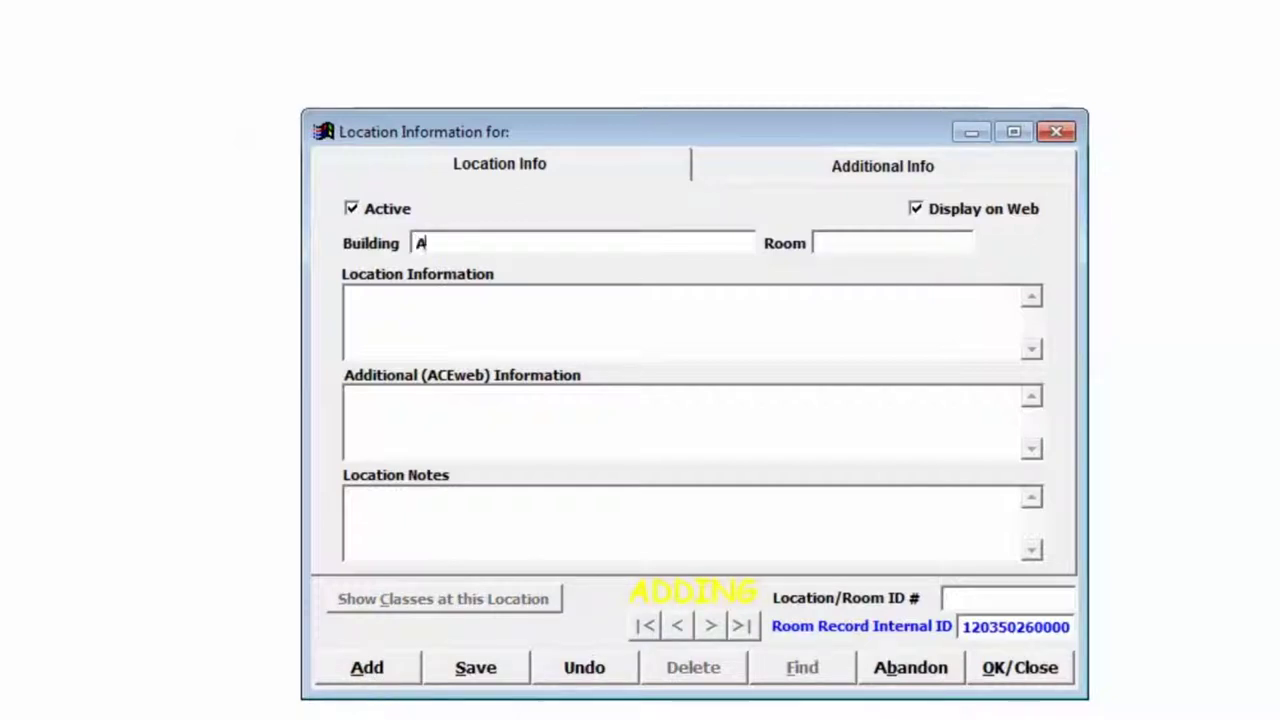
text(ceware)
key(Tab)
text(C)
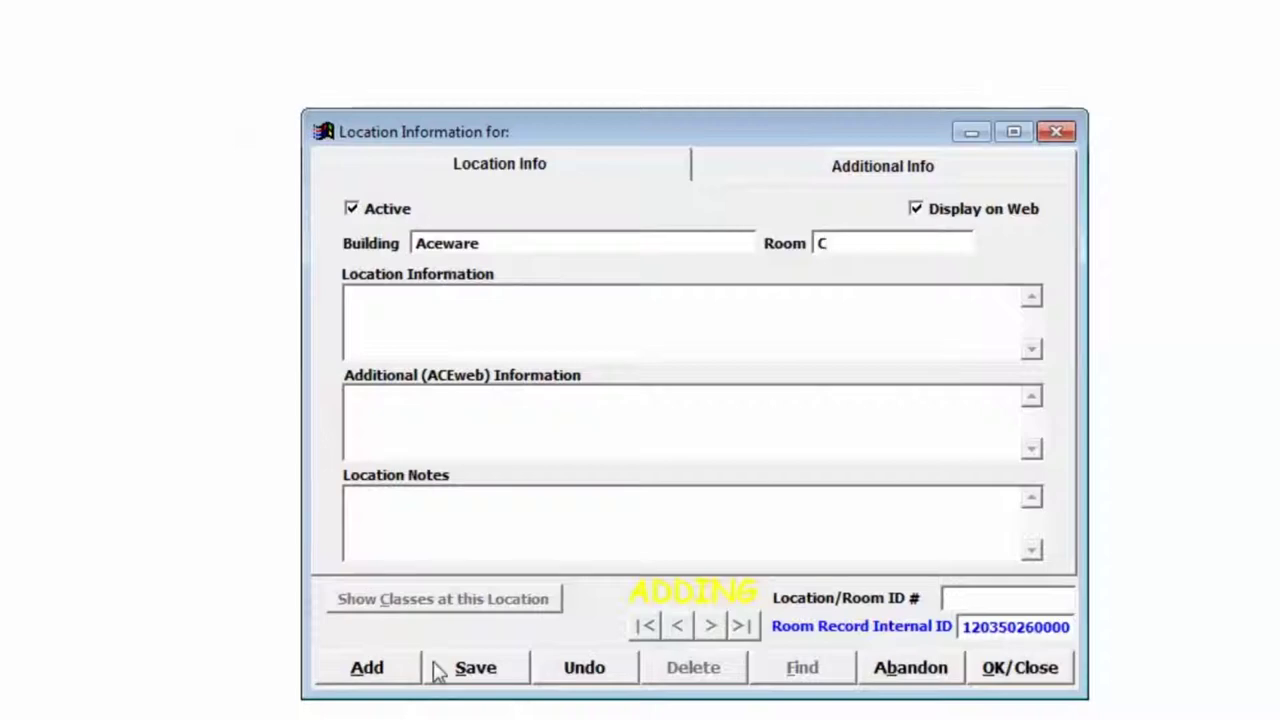
click(490, 668)
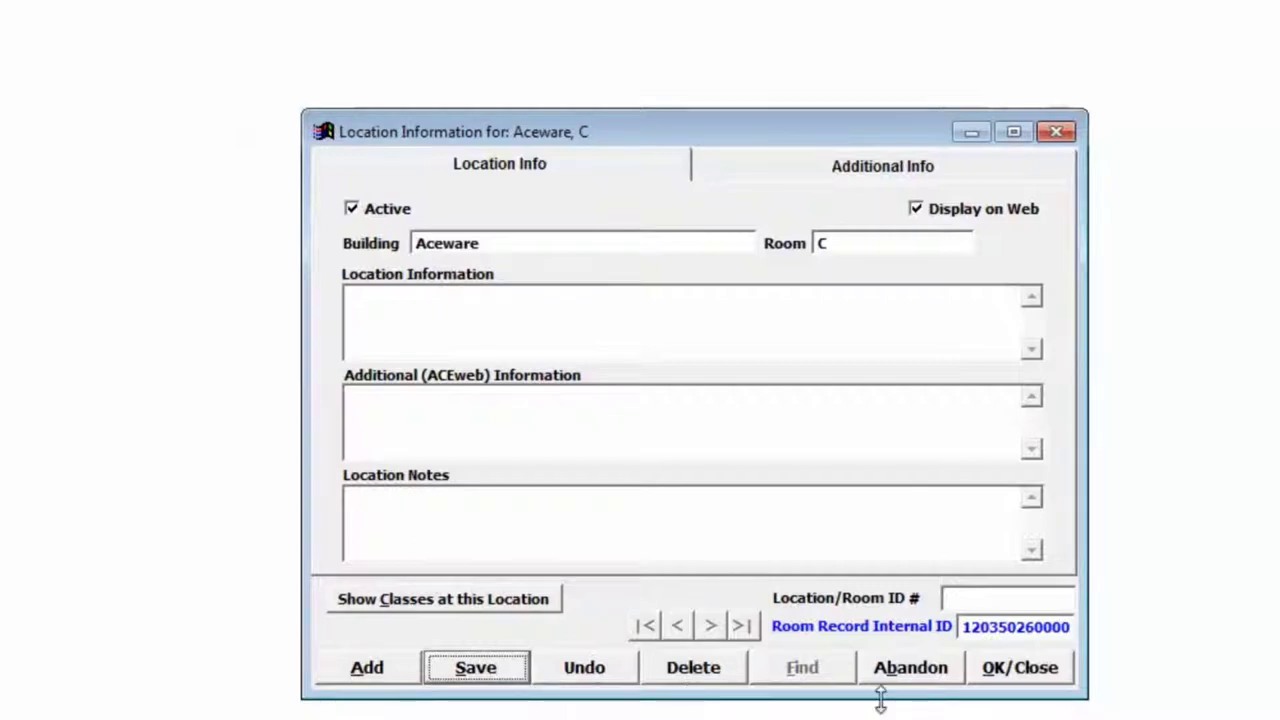
click(997, 677)
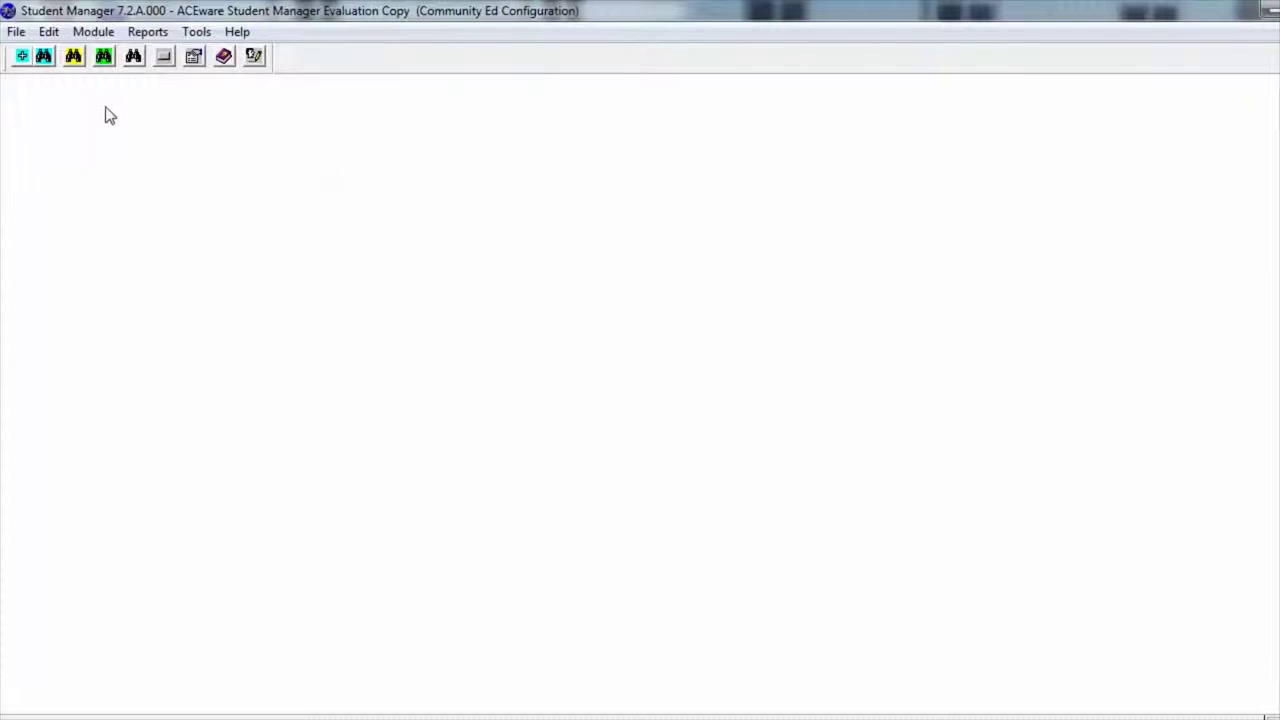
Open Location Split Definitions and set the parent to building Aceware, room Meeting
click(93, 31)
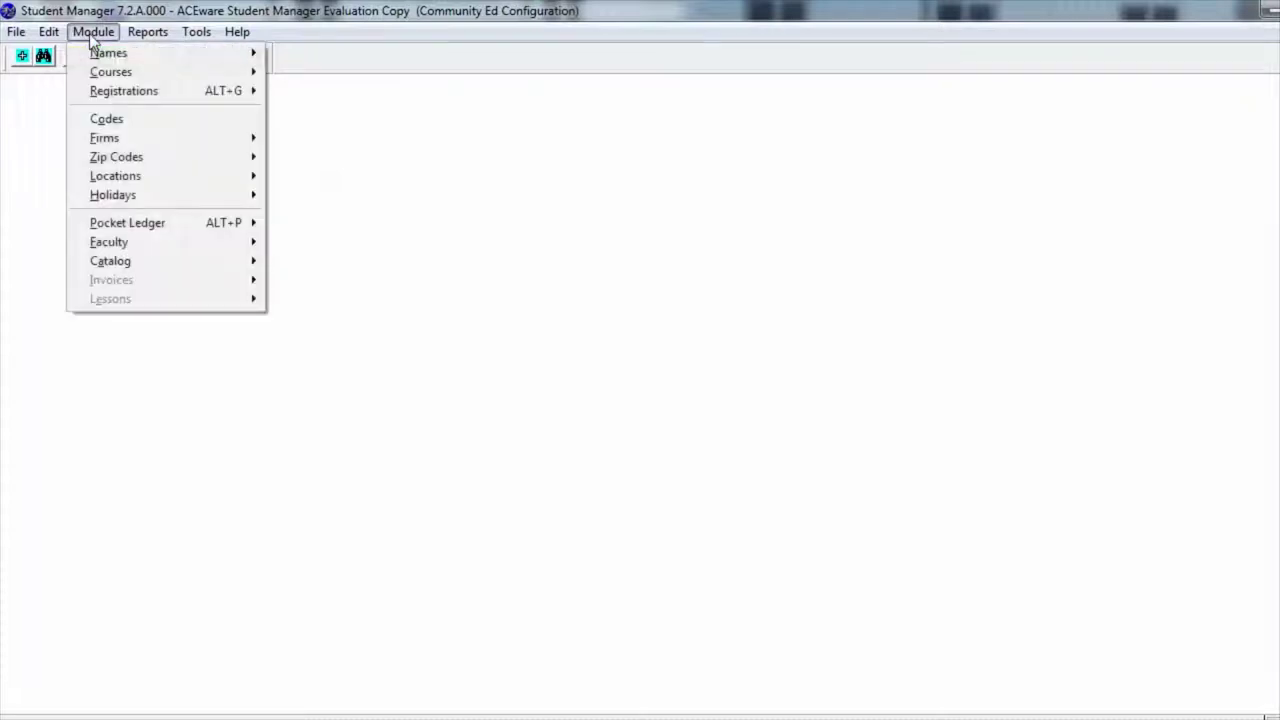
mouse_move(143, 180)
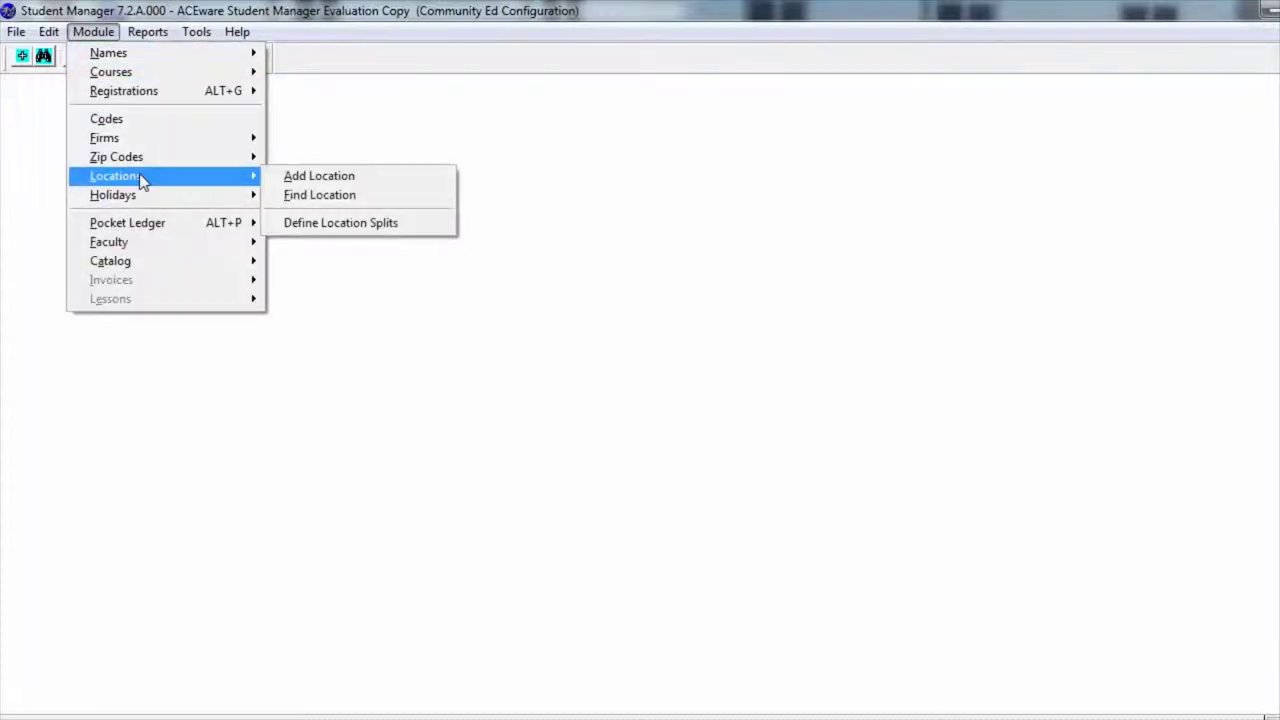
click(369, 224)
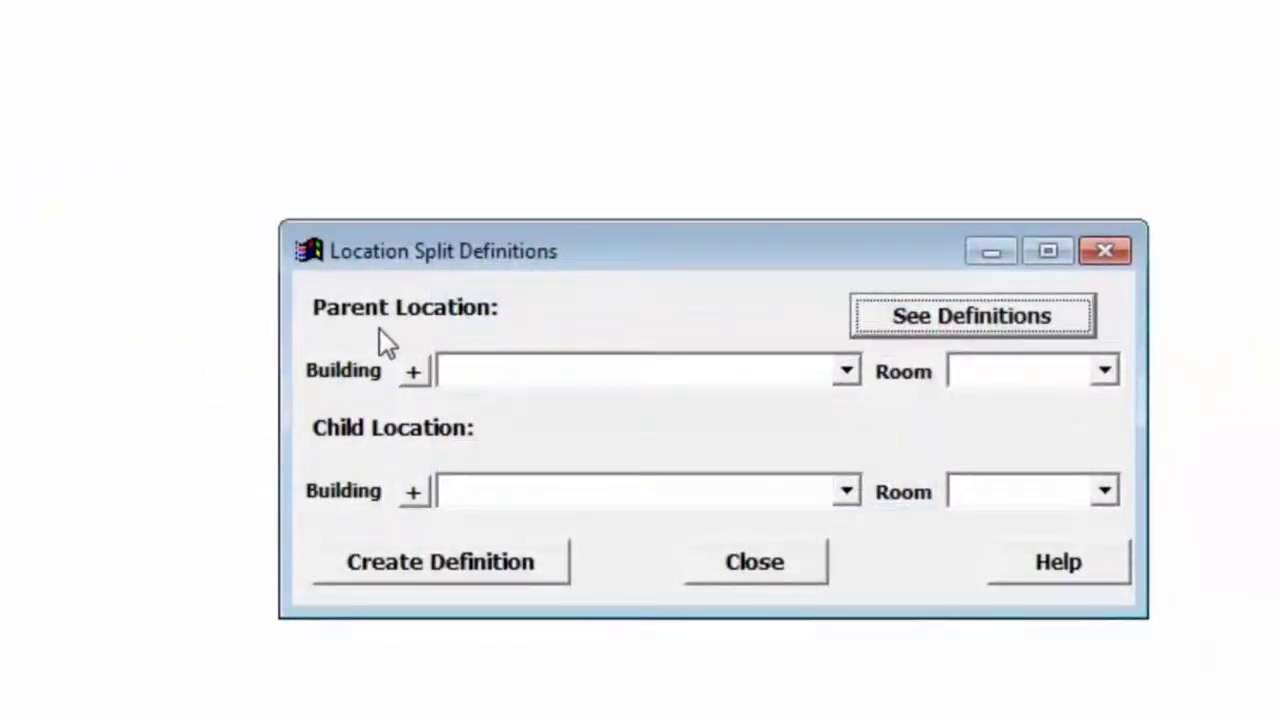
click(846, 374)
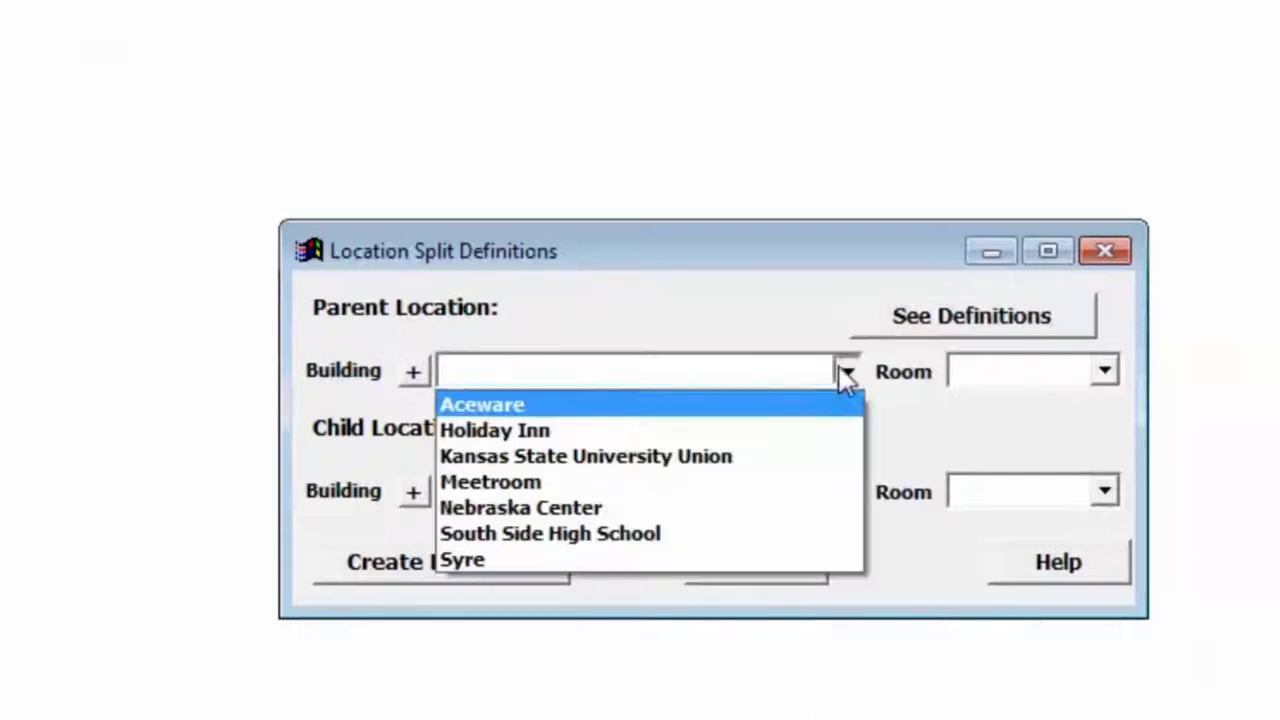
click(770, 404)
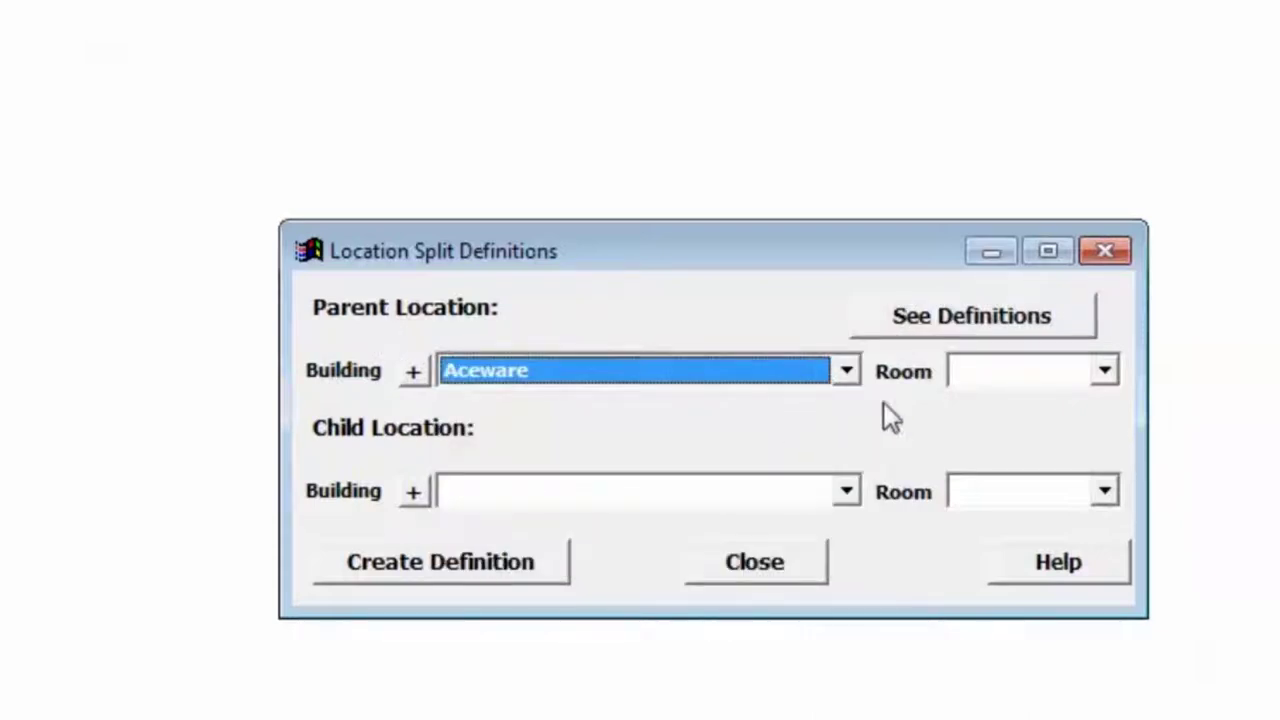
click(1093, 379)
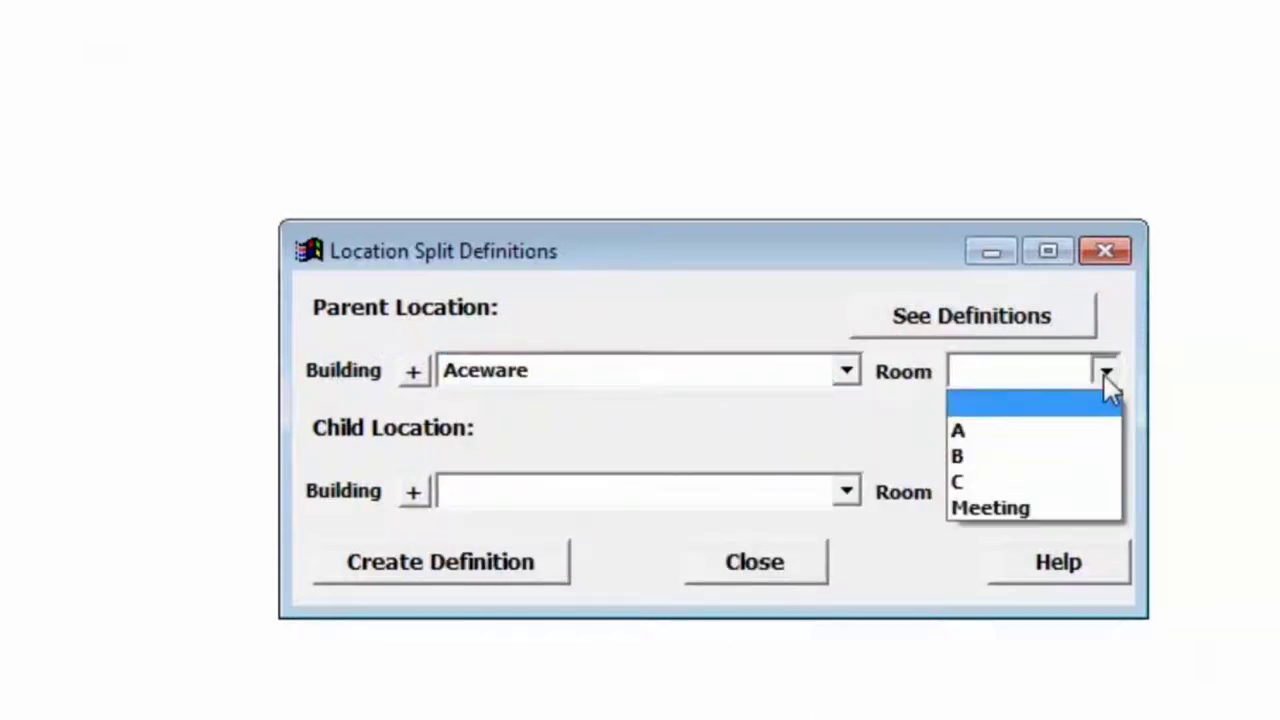
click(1061, 503)
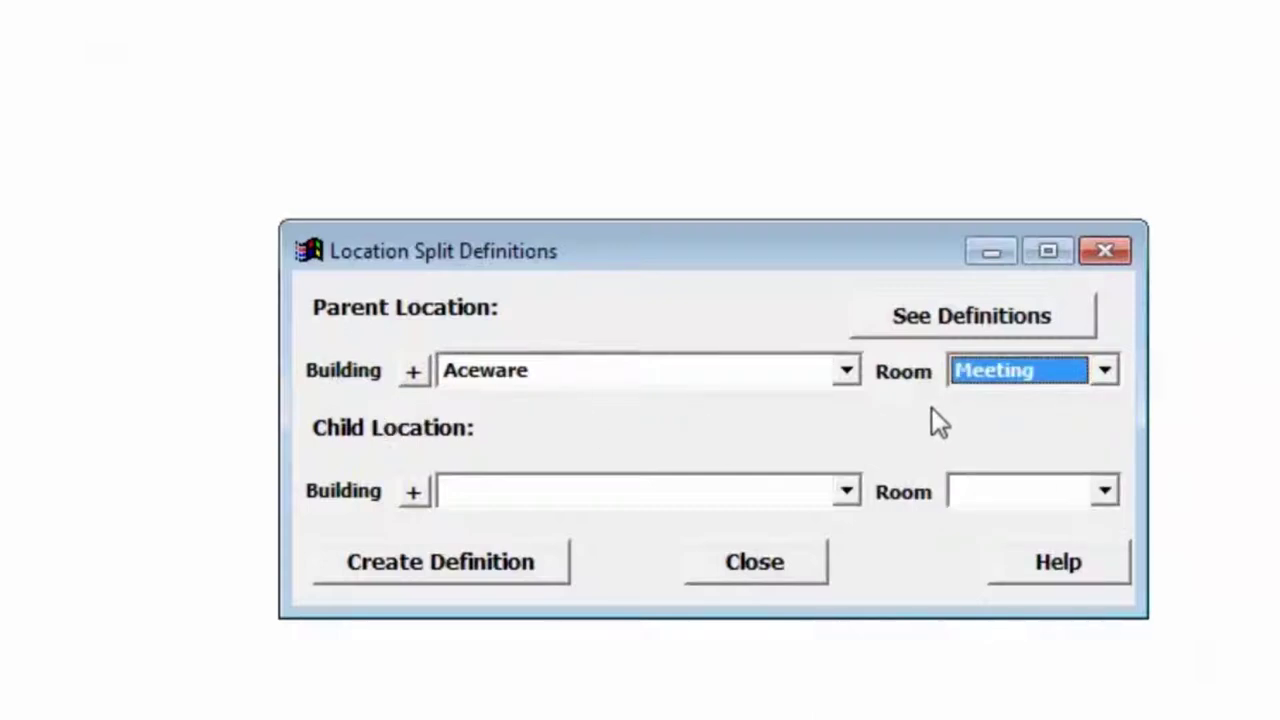
Set the child to Aceware room A, create the definition, and confirm the success message
click(846, 490)
click(792, 522)
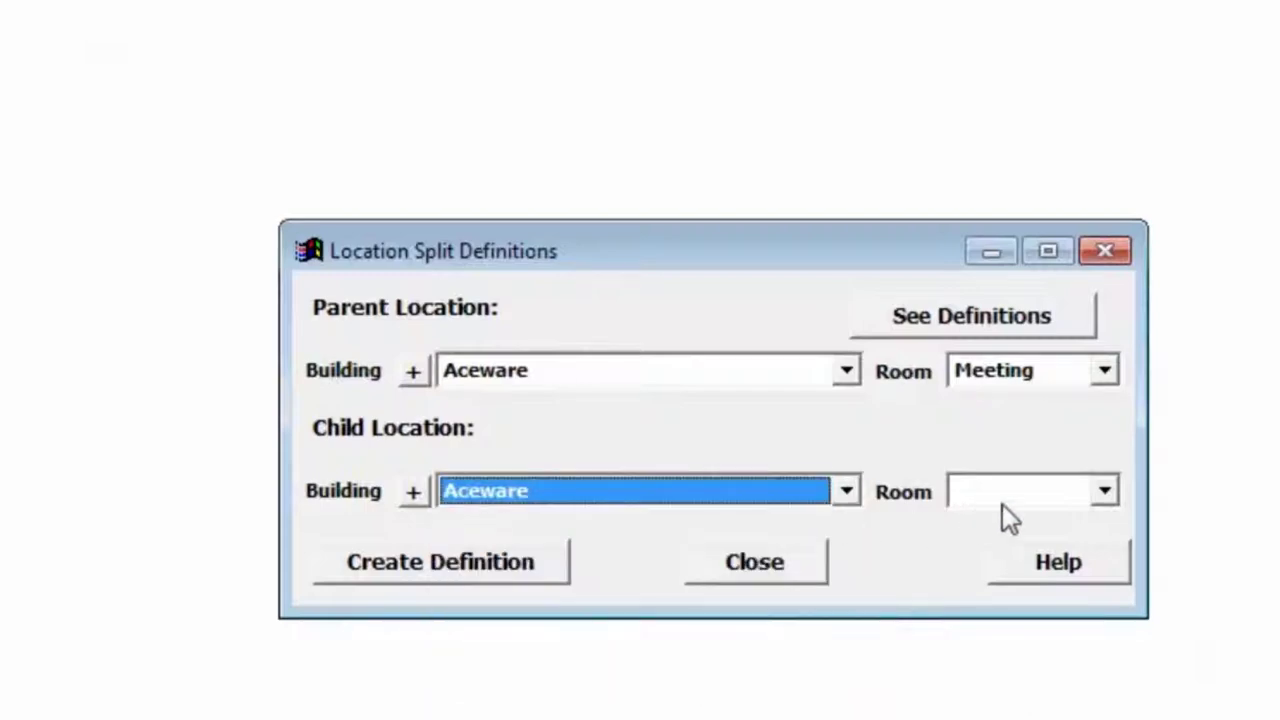
click(1099, 491)
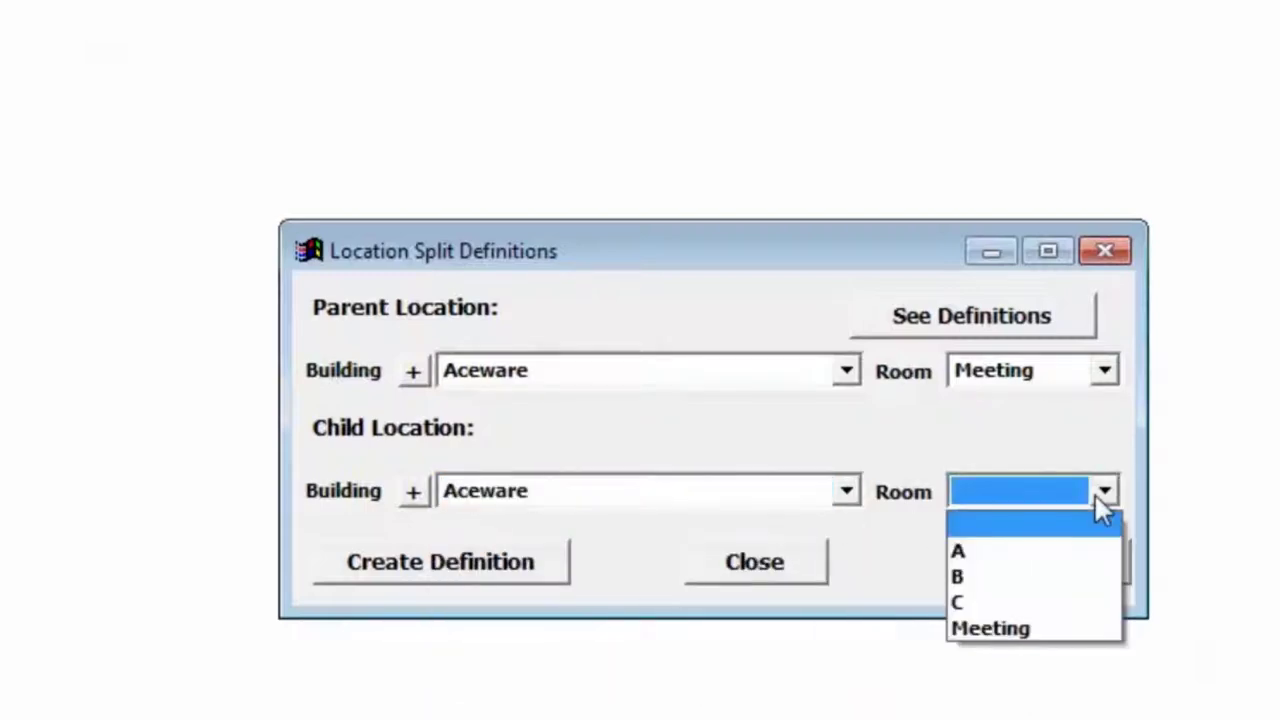
click(1076, 550)
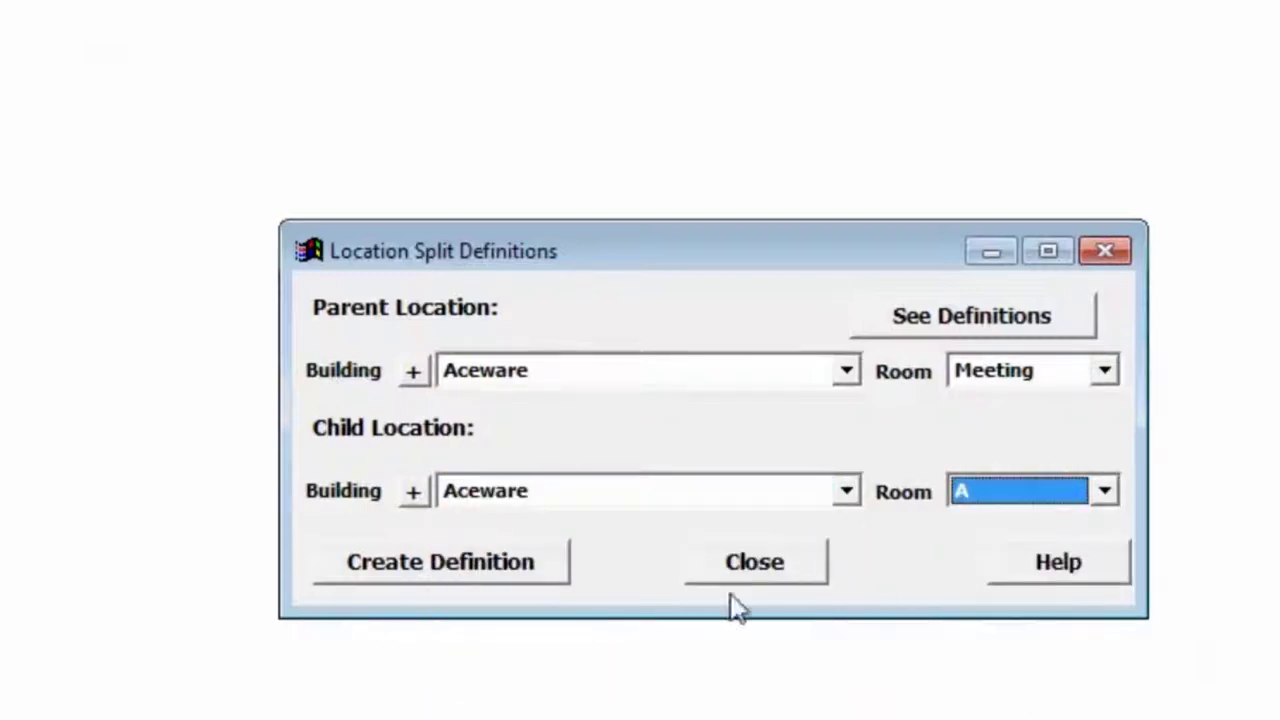
click(443, 582)
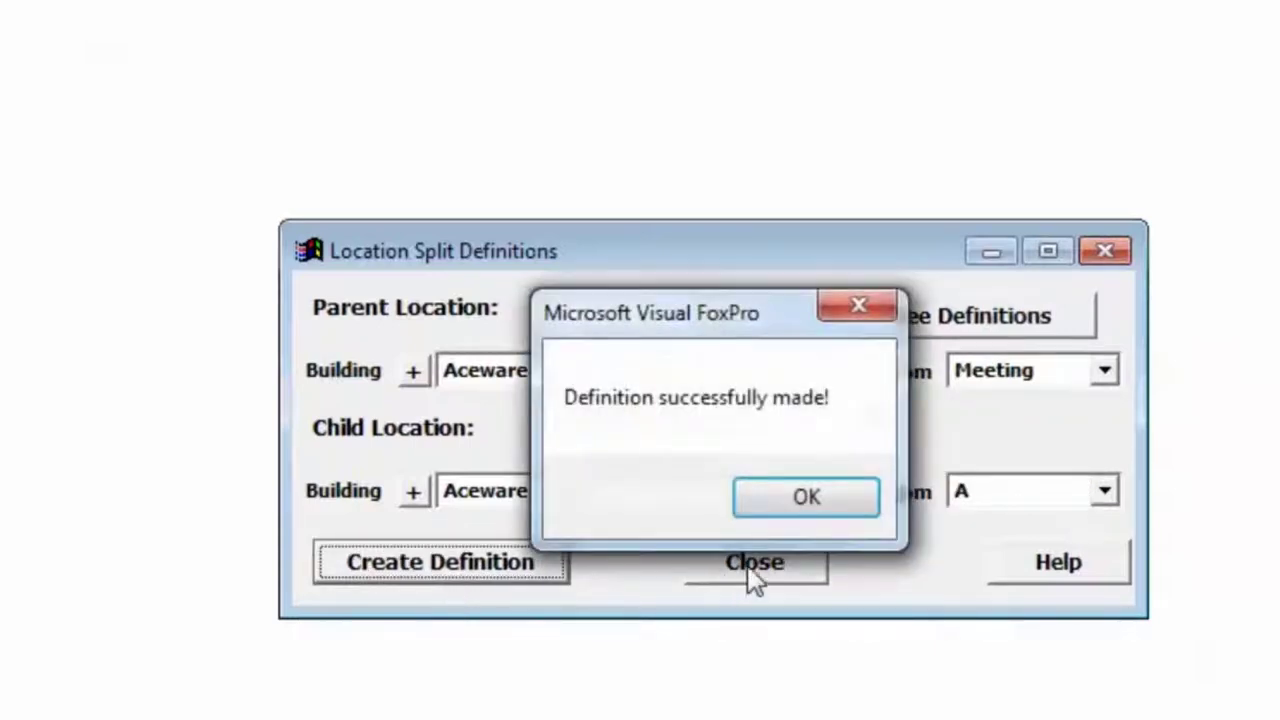
click(786, 500)
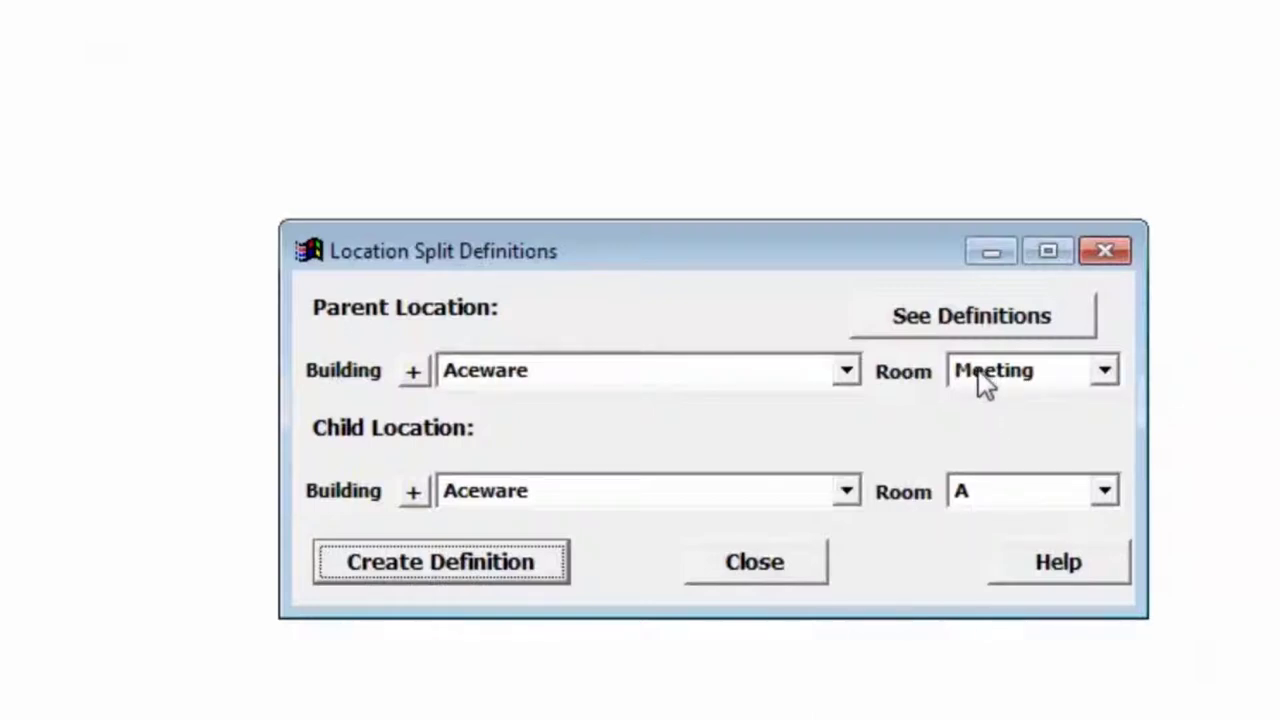
Choose child room B, create its split definition under Meeting, and confirm
click(997, 493)
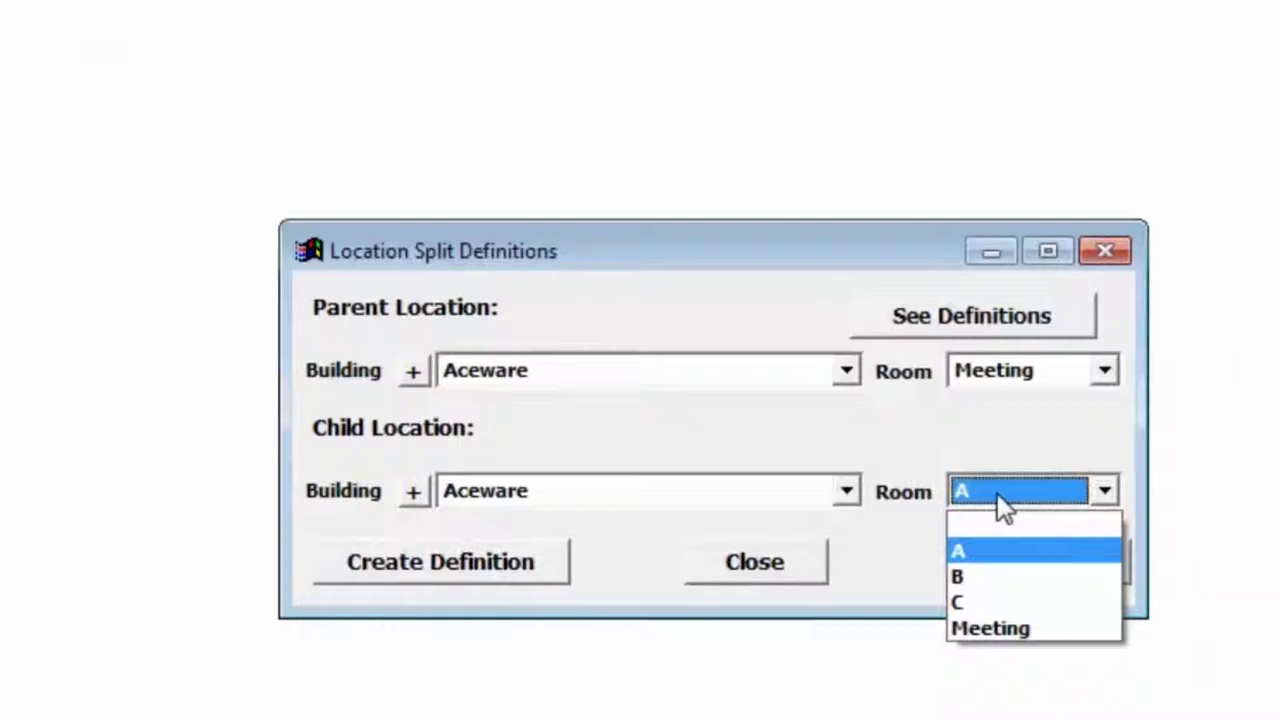
click(993, 576)
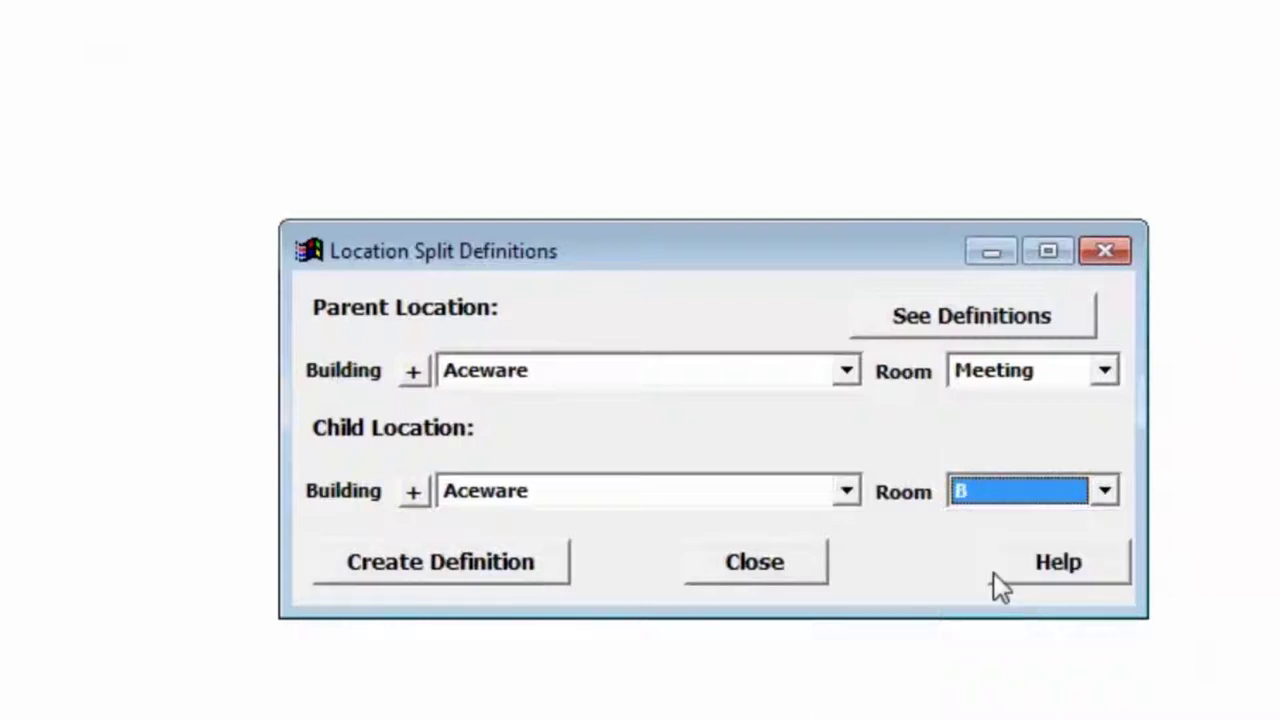
click(450, 570)
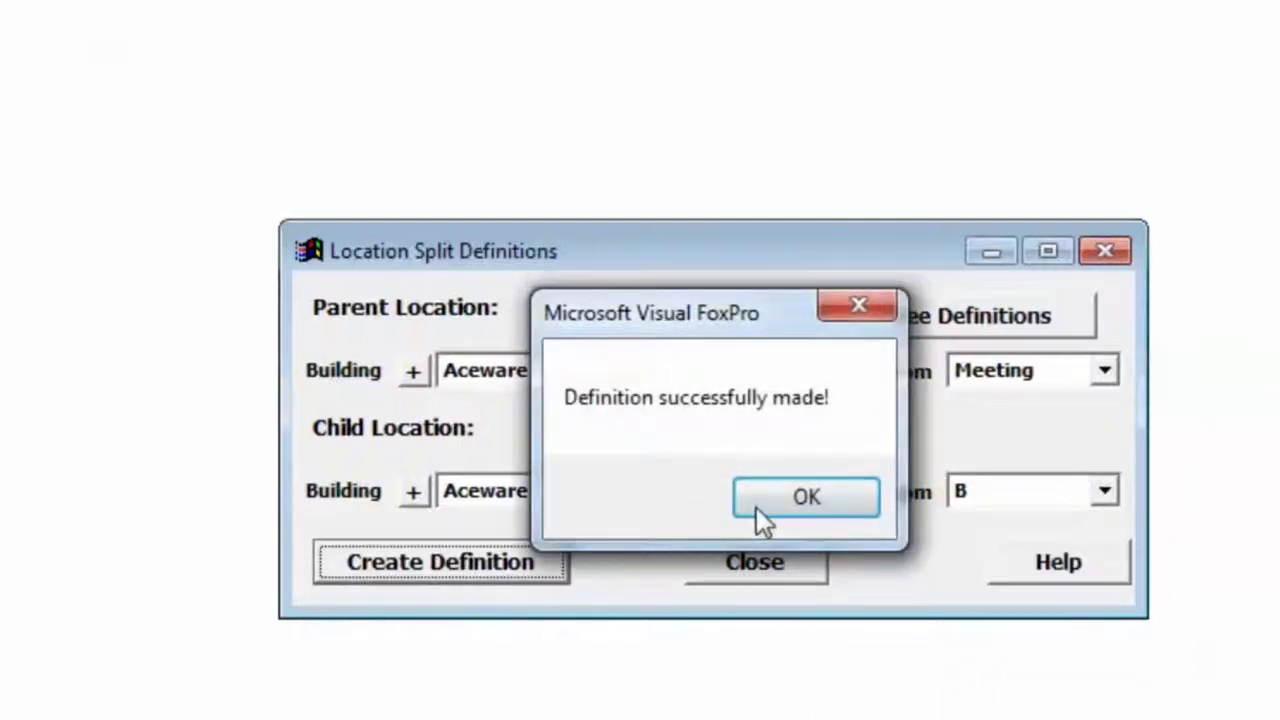
click(757, 505)
Choose child room C, create its split definition under Meeting, and confirm
click(958, 503)
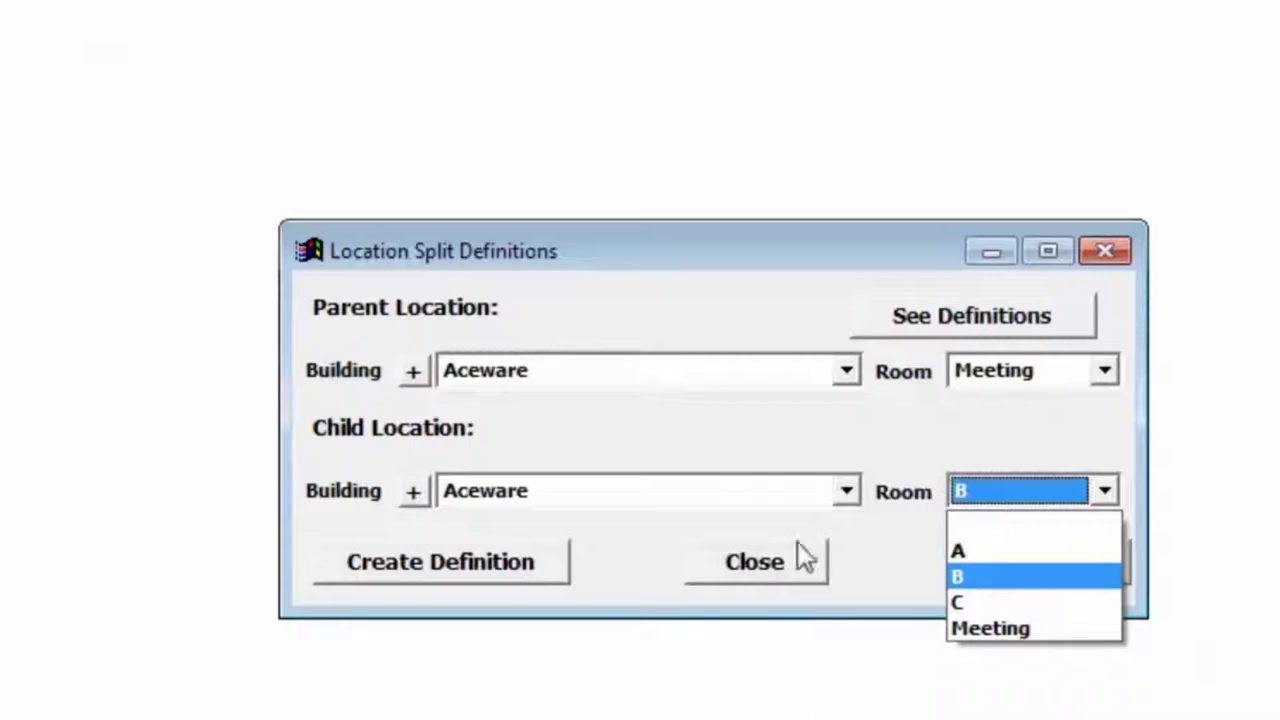
click(985, 605)
click(528, 573)
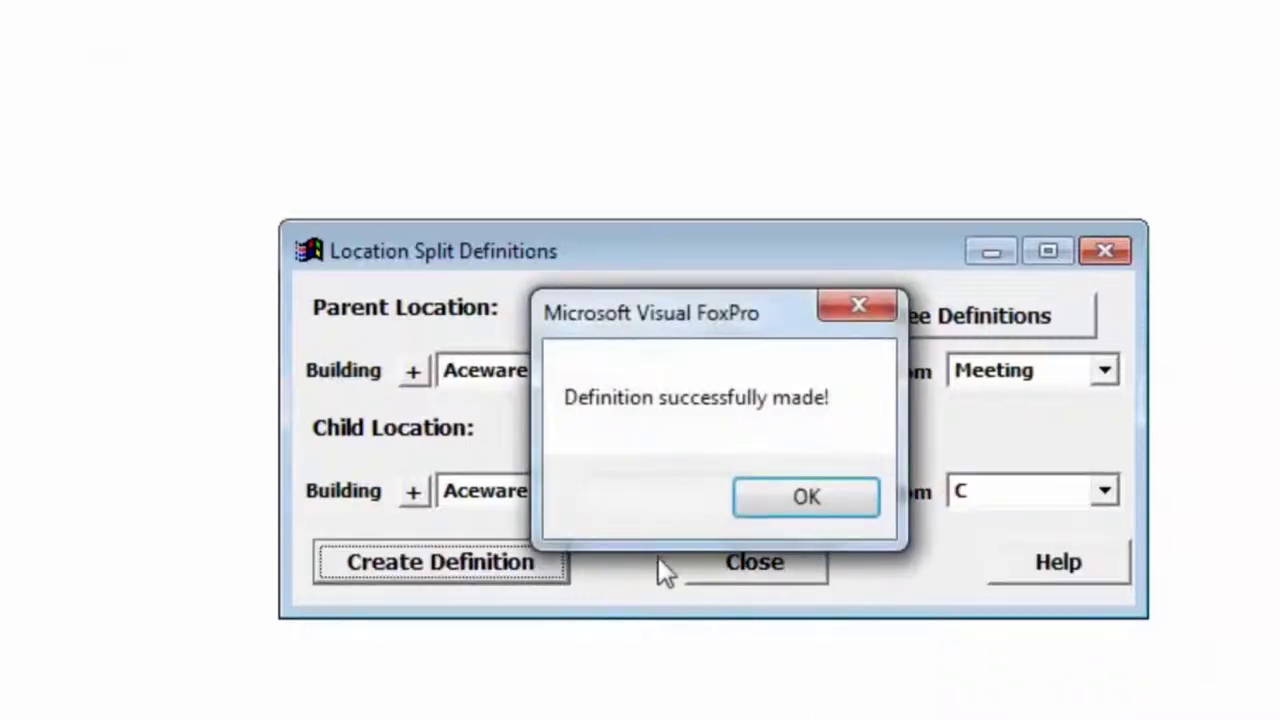
click(769, 497)
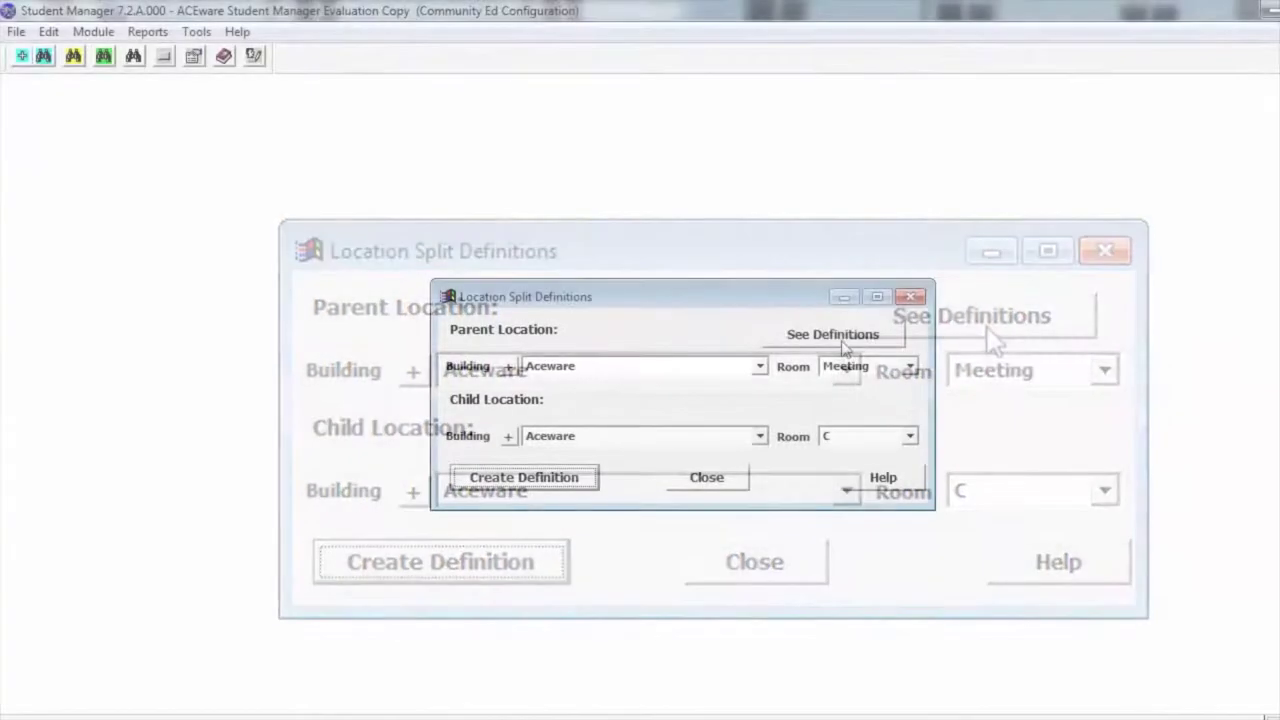
Review the split definitions list showing Meeting split into A, B and C, then close both windows
click(843, 347)
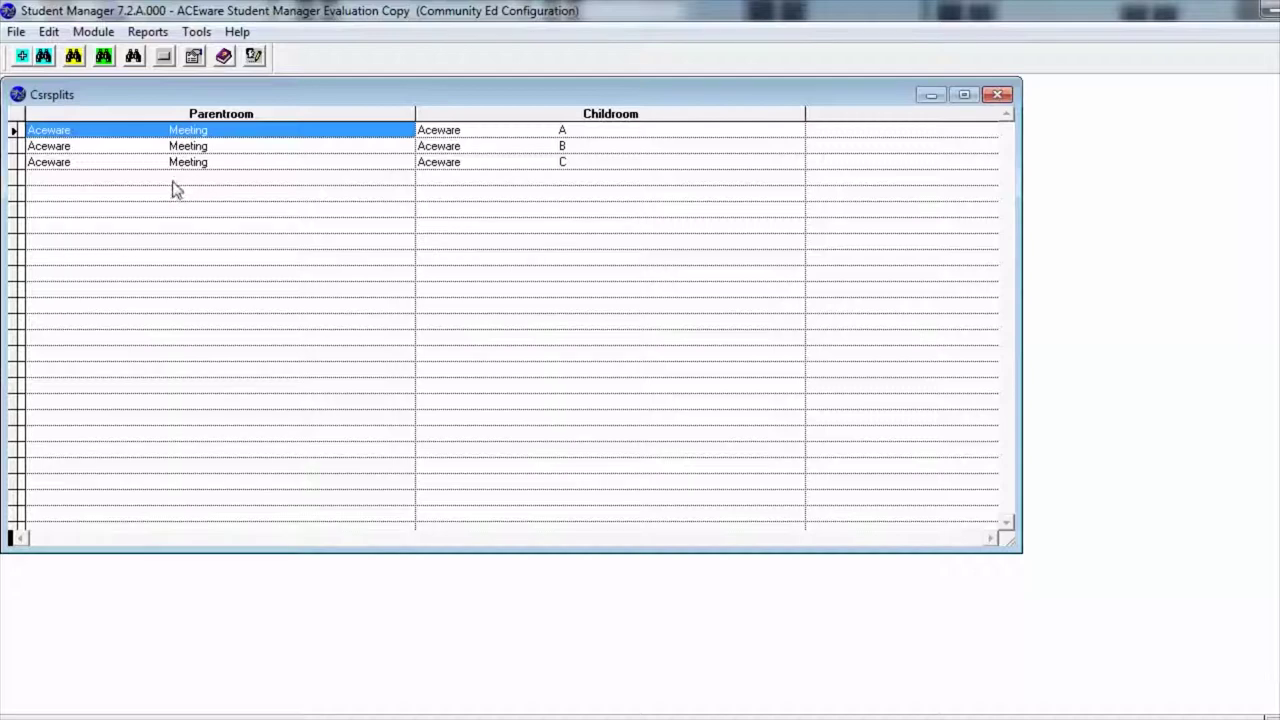
key(Escape)
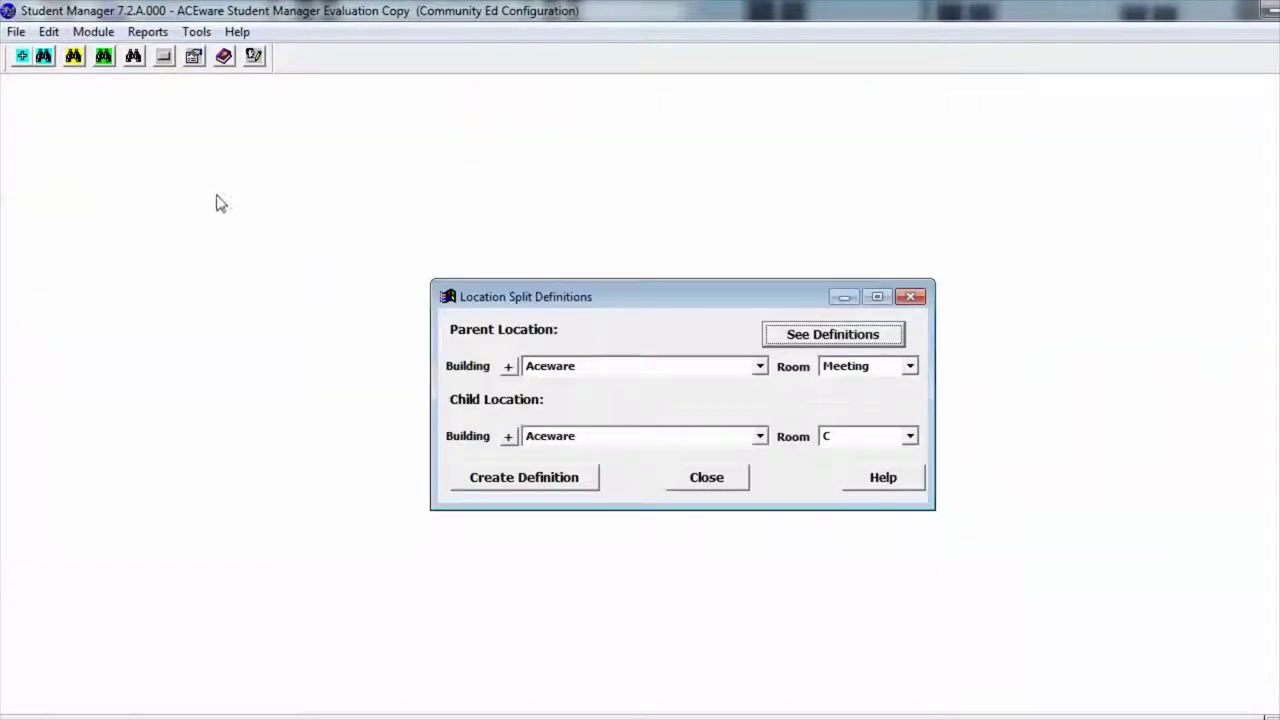
click(707, 480)
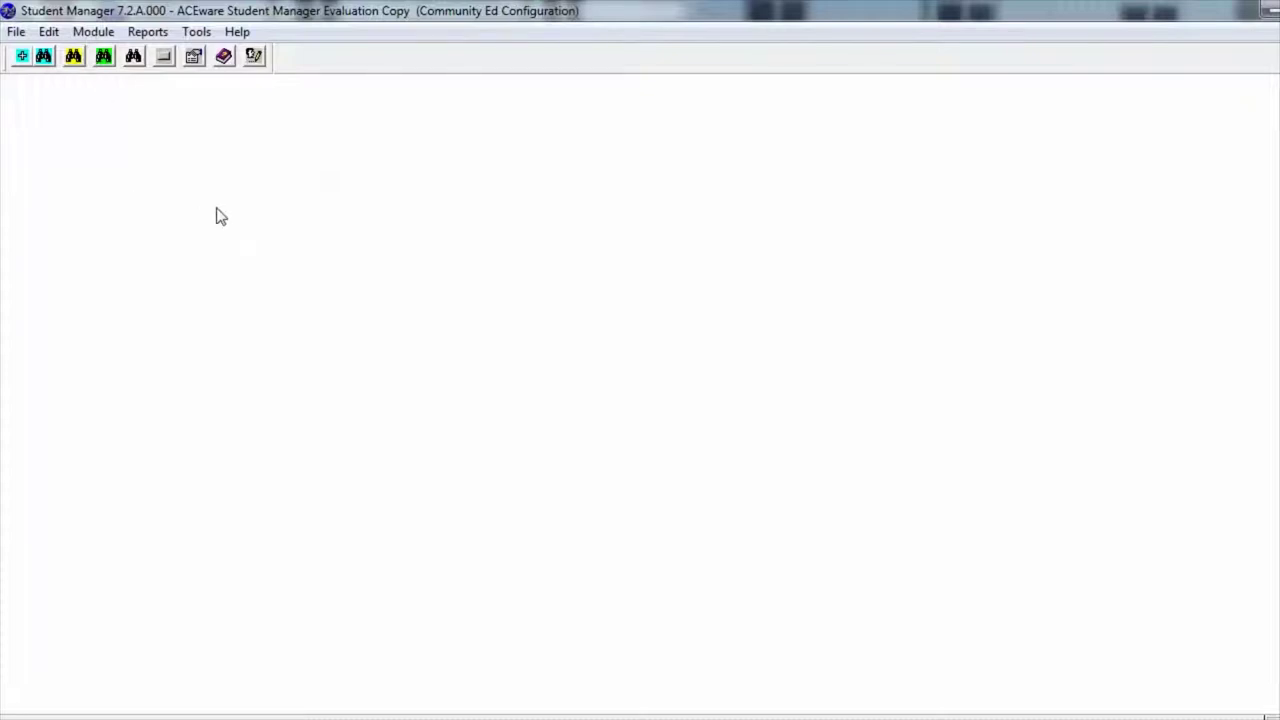
Reopen the Location Split Definitions form from Module > Locations > Define Location Splits
click(92, 33)
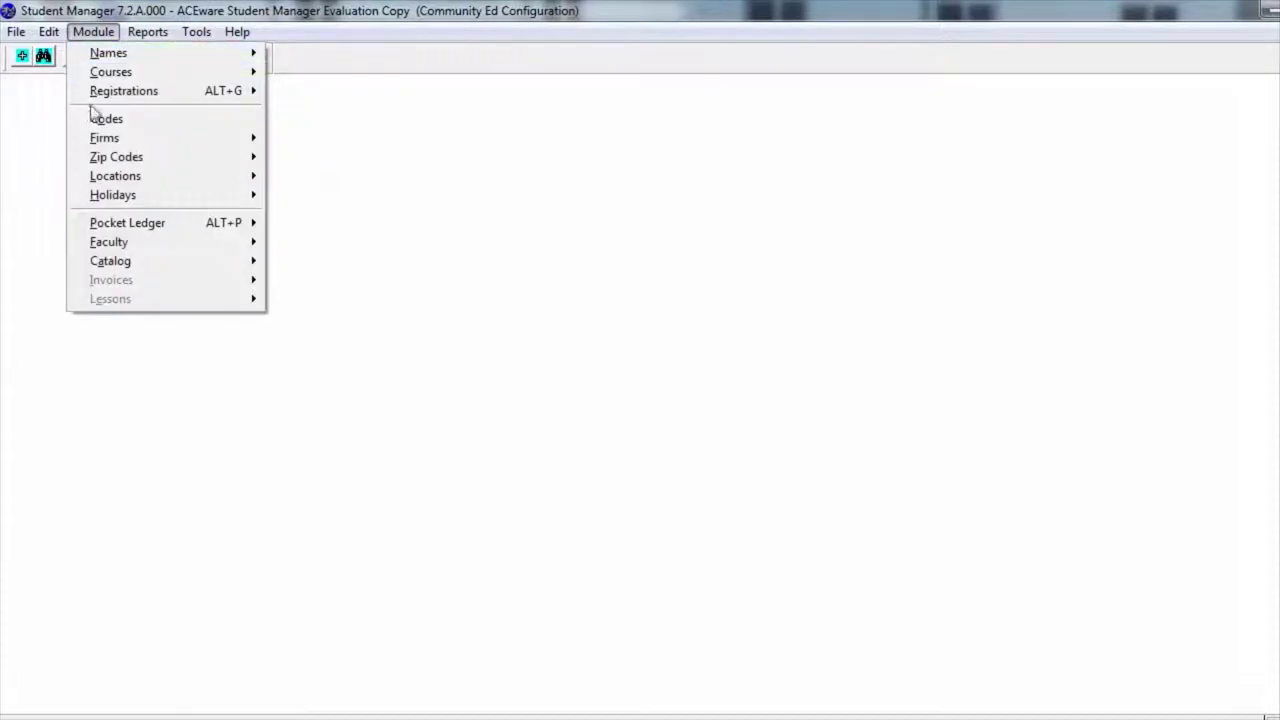
mouse_move(97, 186)
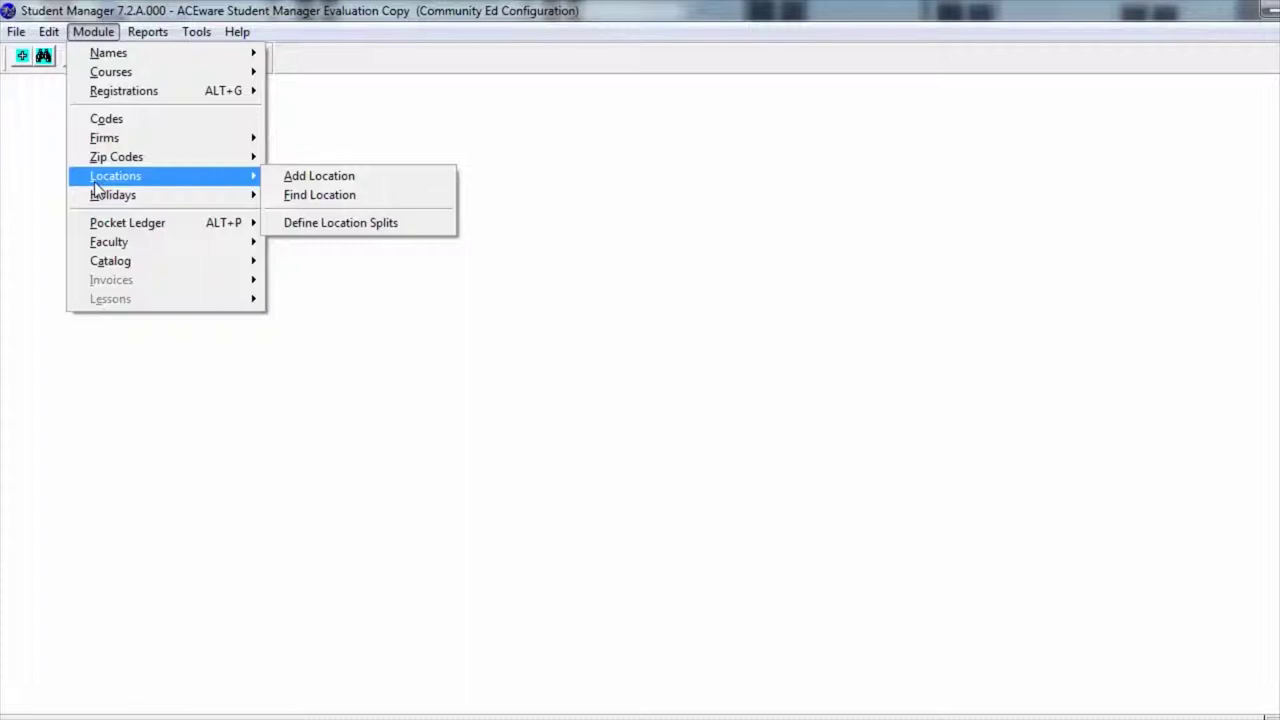
click(343, 230)
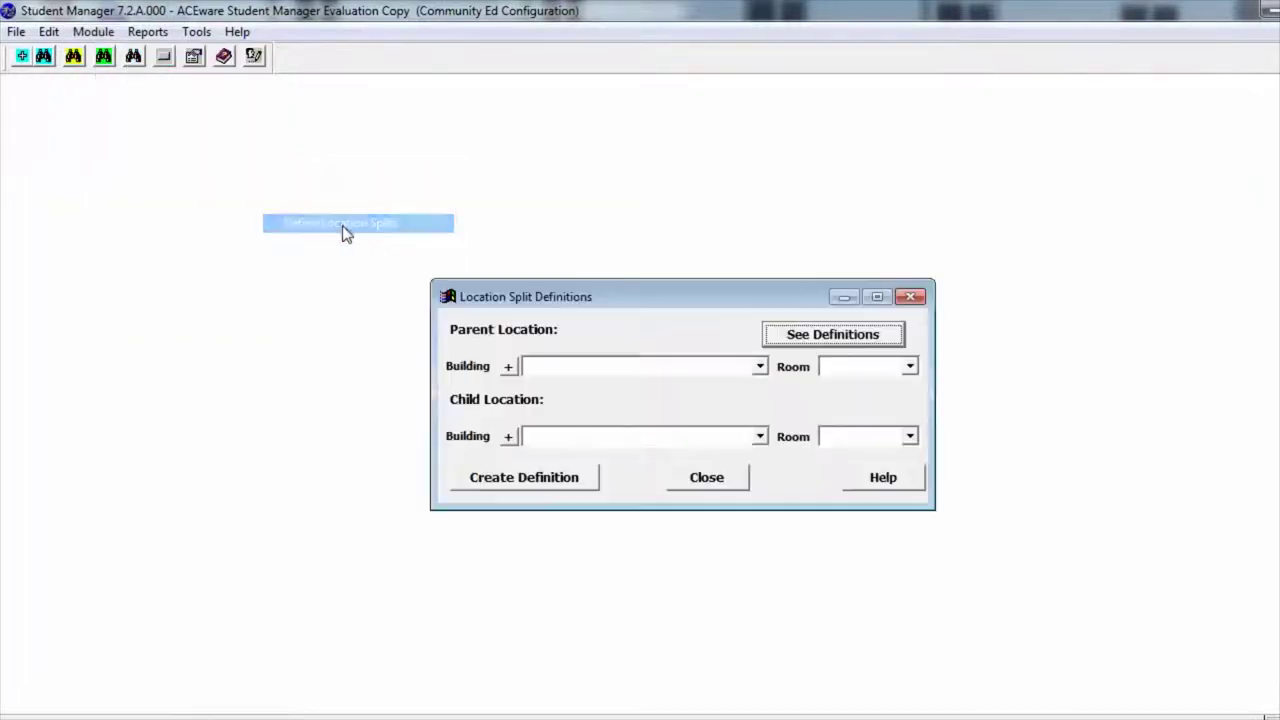